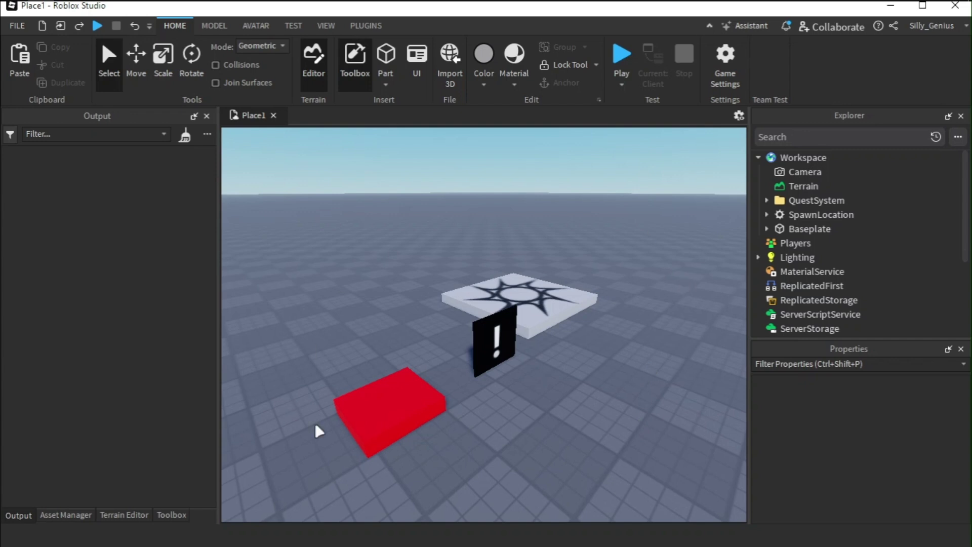
Read through the README script in the QuestSystem folder, including its quest attributes and modification instructions, and close it
{"action": "left_click", "coordinate": [766, 201]}
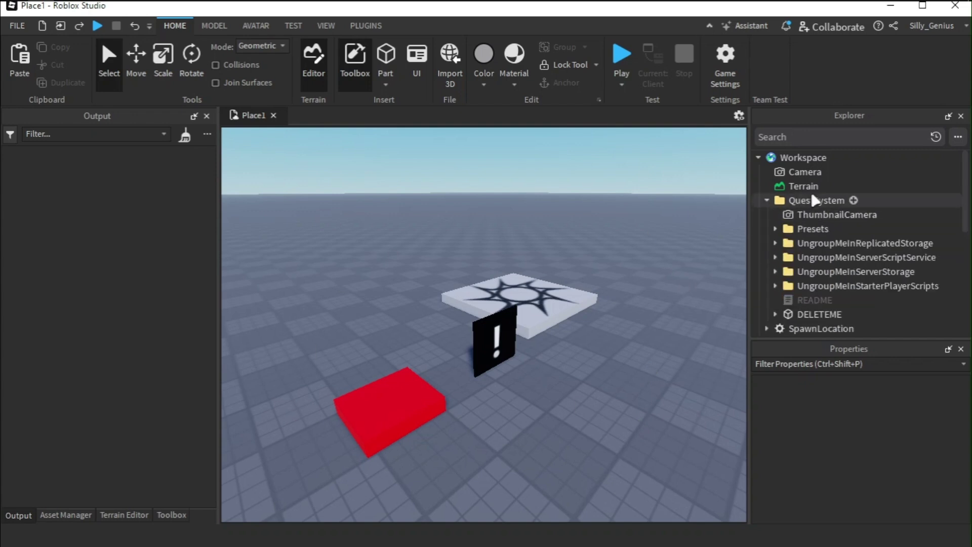
{"action": "double_click", "coordinate": [812, 300]}
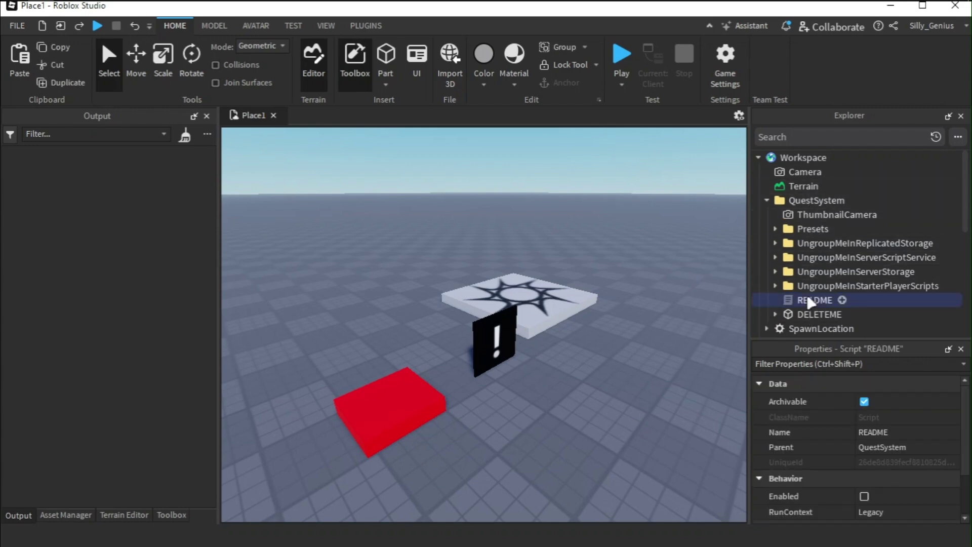
{"action": "scroll", "coordinate": [502, 233], "scroll_direction": "down", "scroll_amount": 14}
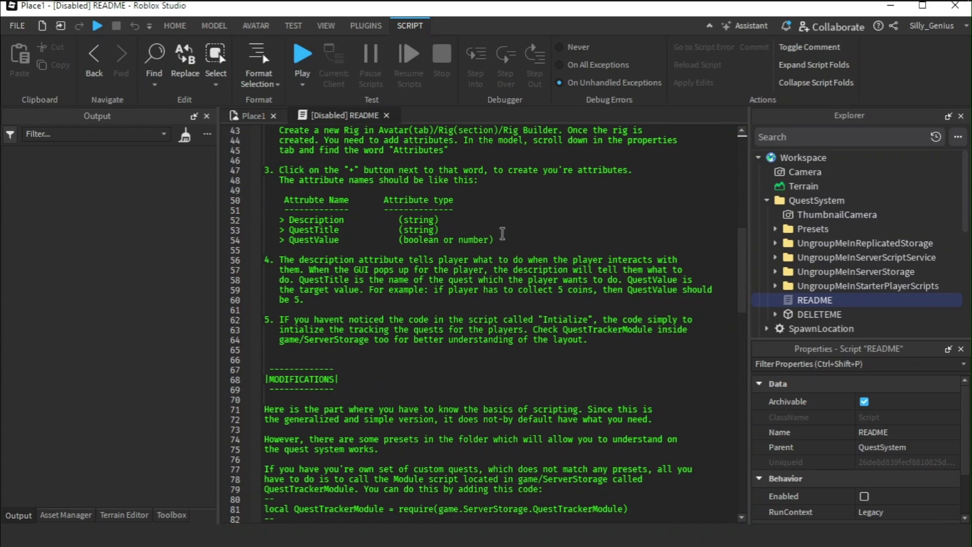
{"action": "scroll", "coordinate": [502, 234], "scroll_direction": "down", "scroll_amount": 3}
{"action": "scroll", "coordinate": [502, 233], "scroll_direction": "down", "scroll_amount": 18}
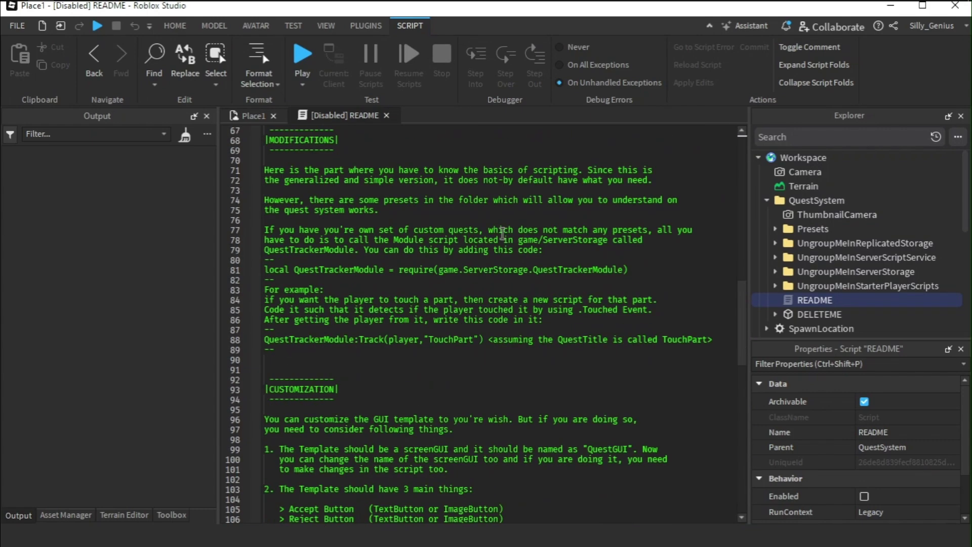
{"action": "left_click", "coordinate": [385, 115]}
Delete ThumbnailCamera, README and DELETEME from the QuestSystem folder
{"action": "left_click", "coordinate": [825, 215]}
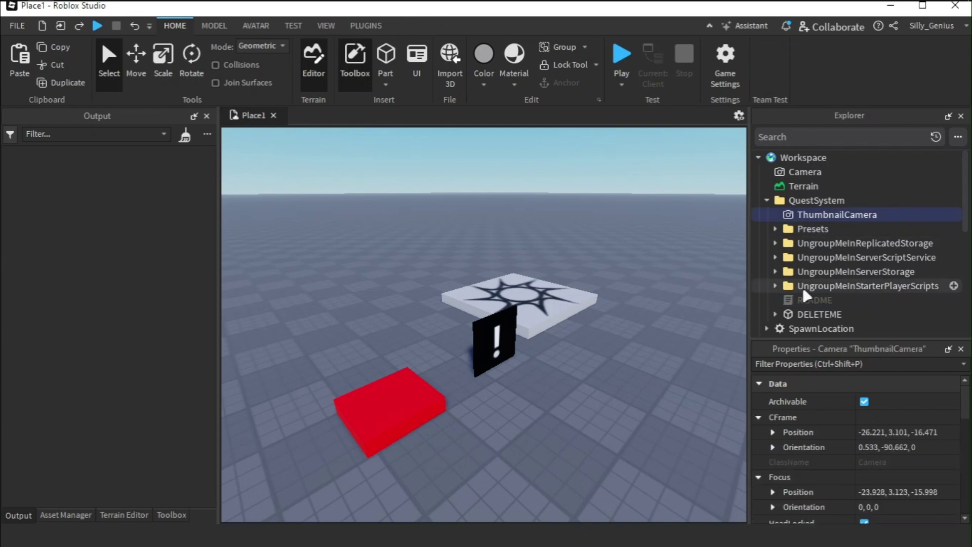
{"action": "left_click", "coordinate": [809, 300], "text": "ctrl"}
{"action": "left_click", "coordinate": [804, 314], "text": "ctrl"}
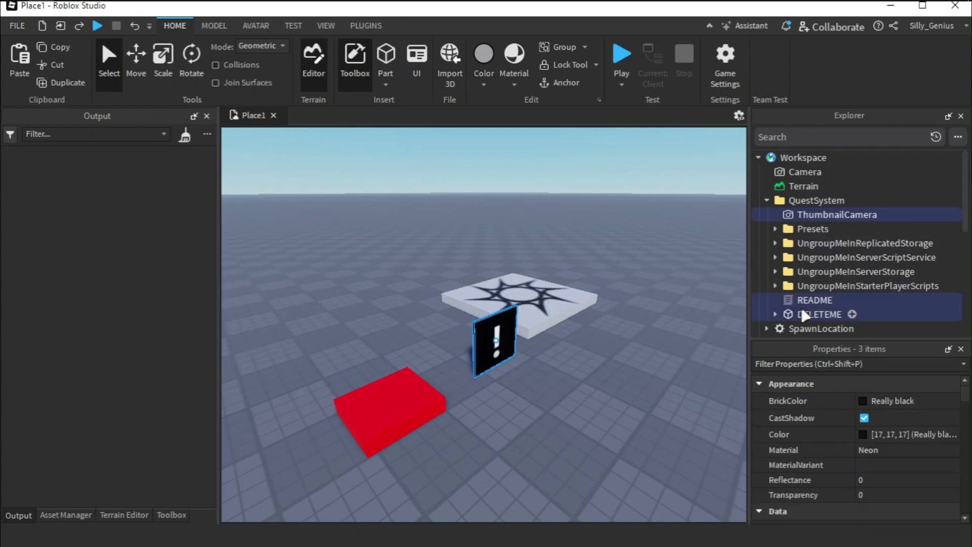
{"action": "key", "text": "Delete"}
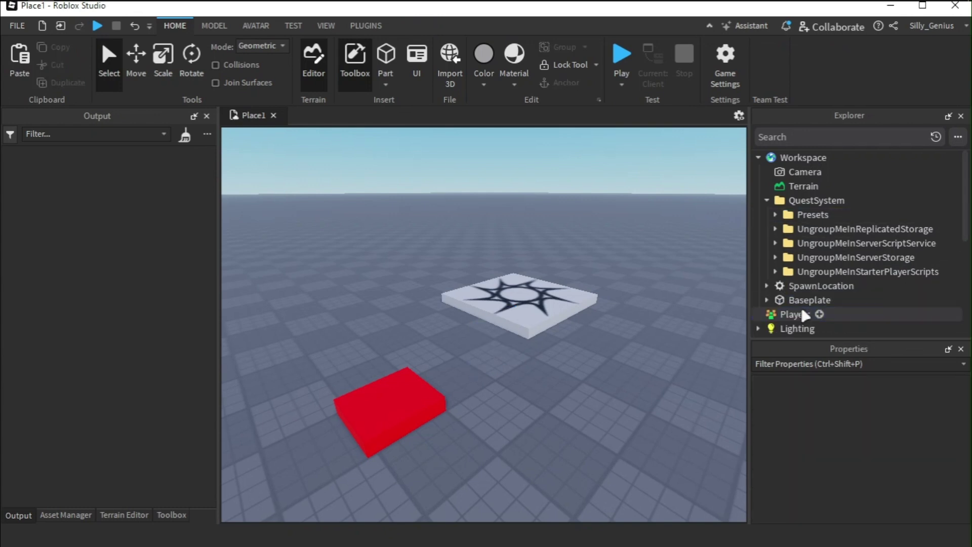
Move the four UngroupMeIn folders from QuestSystem into ReplicatedStorage, ServerScriptService, ServerStorage and StarterPlayerScripts, as each folder's name indicates
{"action": "left_click", "coordinate": [807, 229]}
{"action": "left_click", "coordinate": [808, 244]}
{"action": "left_click", "coordinate": [809, 258]}
{"action": "left_click", "coordinate": [811, 272]}
{"action": "left_click", "coordinate": [816, 229]}
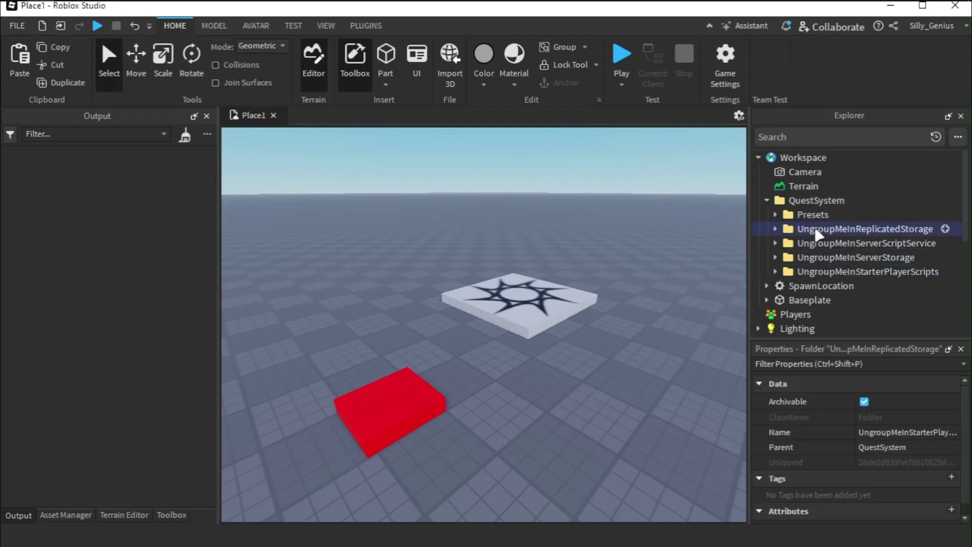
{"action": "scroll", "coordinate": [792, 193], "scroll_direction": "down", "scroll_amount": 5}
{"action": "left_click_drag", "start_coordinate": [817, 229], "coordinate": [798, 188]}
{"action": "left_click_drag", "start_coordinate": [816, 229], "coordinate": [818, 173]}
{"action": "scroll", "coordinate": [818, 202], "scroll_direction": "down", "scroll_amount": 5}
{"action": "scroll", "coordinate": [821, 203], "scroll_direction": "up", "scroll_amount": 5}
{"action": "scroll", "coordinate": [824, 208], "scroll_direction": "down", "scroll_amount": 5}
{"action": "scroll", "coordinate": [826, 192], "scroll_direction": "up", "scroll_amount": 5}
{"action": "left_click_drag", "start_coordinate": [824, 230], "coordinate": [821, 275]}
{"action": "scroll", "coordinate": [820, 232], "scroll_direction": "down", "scroll_amount": 5}
{"action": "scroll", "coordinate": [806, 236], "scroll_direction": "up", "scroll_amount": 5}
Move the Presets folder out of QuestSystem directly into Workspace and delete the emptied QuestSystem folder
{"action": "scroll", "coordinate": [818, 243], "scroll_direction": "up", "scroll_amount": 5}
{"action": "left_click_drag", "start_coordinate": [806, 215], "coordinate": [803, 158]}
{"action": "left_click", "coordinate": [805, 214]}
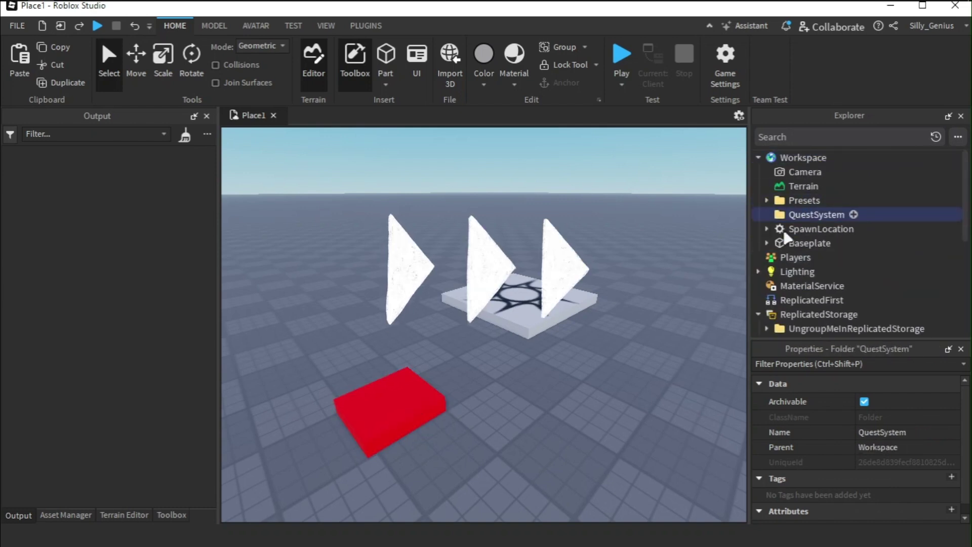
{"action": "key", "text": "Delete"}
Ungroup the four UngroupMeIn folders inside ReplicatedStorage, ServerScriptService, ServerStorage and StarterPlayerScripts
{"action": "scroll", "coordinate": [808, 253], "scroll_direction": "down", "scroll_amount": 2}
{"action": "left_click", "coordinate": [808, 215]}
{"action": "left_click", "coordinate": [804, 243], "text": "ctrl"}
{"action": "left_click", "coordinate": [804, 271], "text": "ctrl"}
{"action": "scroll", "coordinate": [802, 304], "scroll_direction": "down", "scroll_amount": 3}
{"action": "left_click", "coordinate": [803, 273], "text": "ctrl"}
{"action": "right_click", "coordinate": [804, 275]}
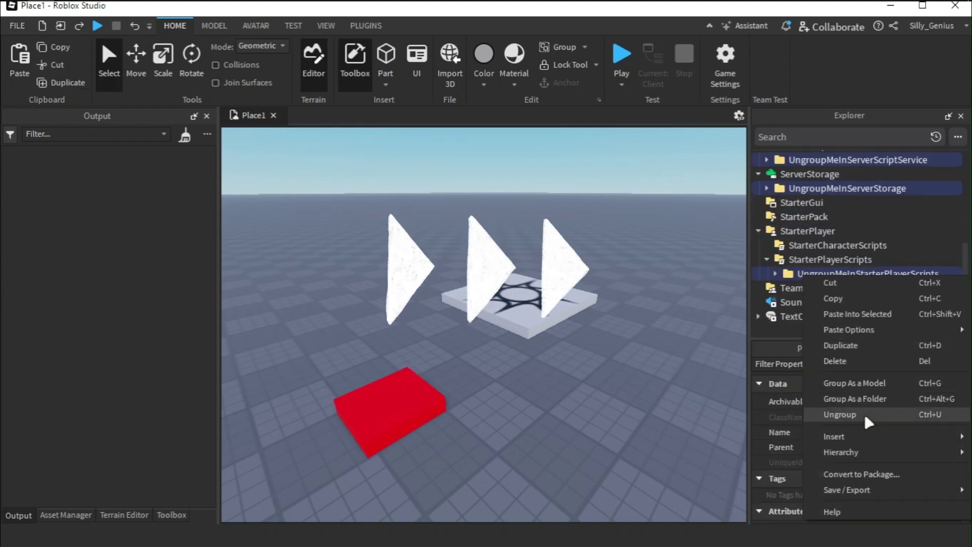
{"action": "left_click", "coordinate": [868, 415]}
{"action": "scroll", "coordinate": [876, 230], "scroll_direction": "up", "scroll_amount": 5}
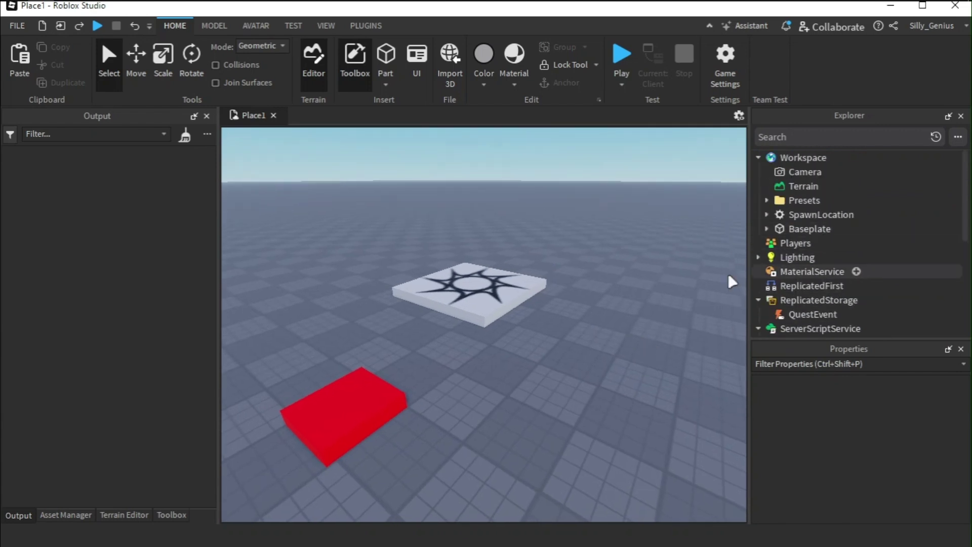
Generate an R6 masculine Block Avatar rig and position it beside the spawn location
{"action": "right_click_drag", "start_coordinate": [731, 281], "coordinate": [686, 280]}
{"action": "left_click", "coordinate": [214, 26]}
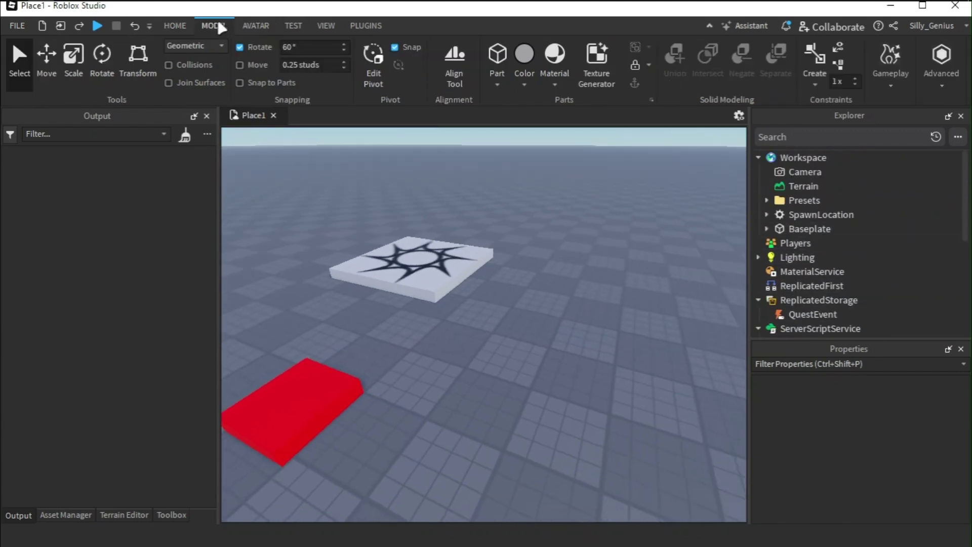
{"action": "left_click", "coordinate": [255, 26]}
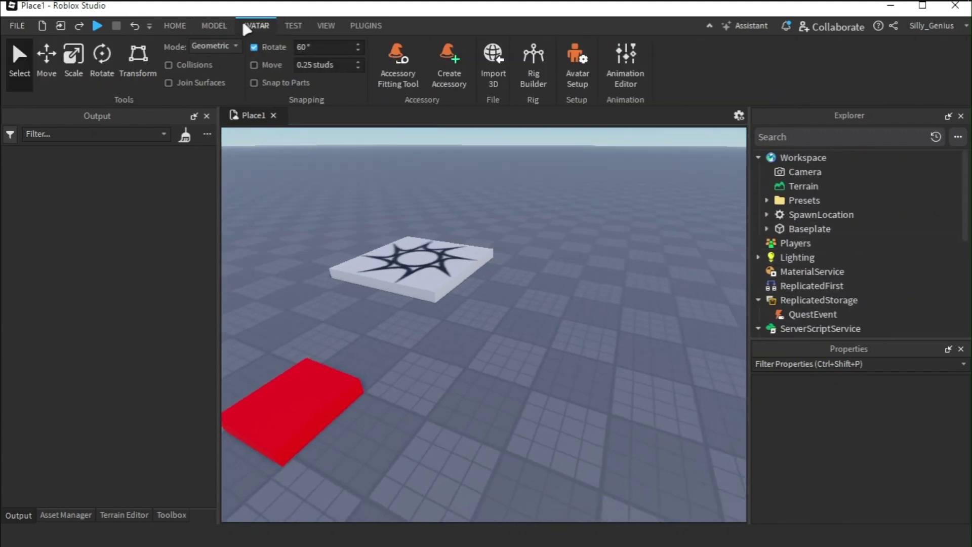
{"action": "left_click", "coordinate": [532, 71]}
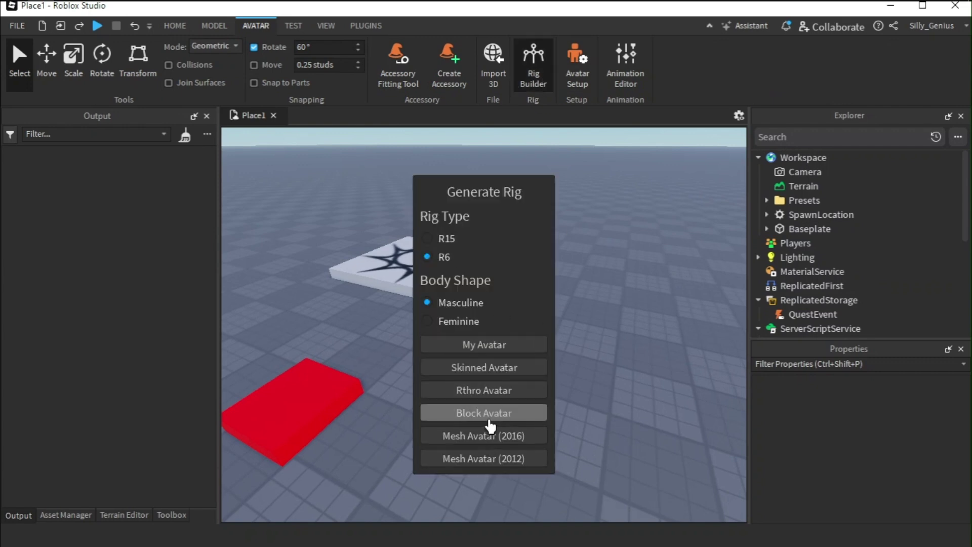
{"action": "left_click", "coordinate": [486, 413]}
{"action": "right_click_drag", "start_coordinate": [585, 356], "coordinate": [586, 354]}
{"action": "key", "text": "w"}
{"action": "left_click_drag", "start_coordinate": [475, 358], "coordinate": [558, 374]}
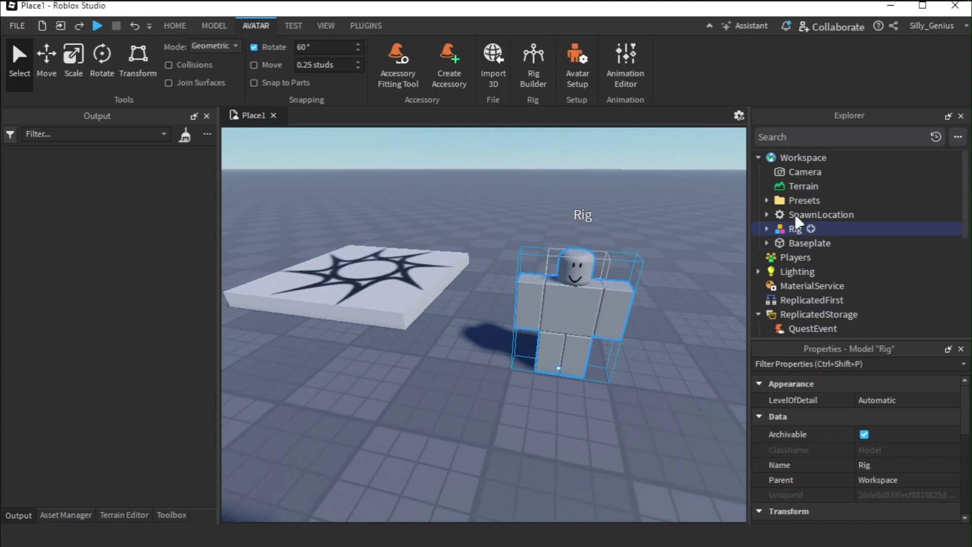
Rename the Rig model in Workspace as BOB
{"action": "left_click", "coordinate": [809, 243]}
{"action": "double_click", "coordinate": [796, 228]}
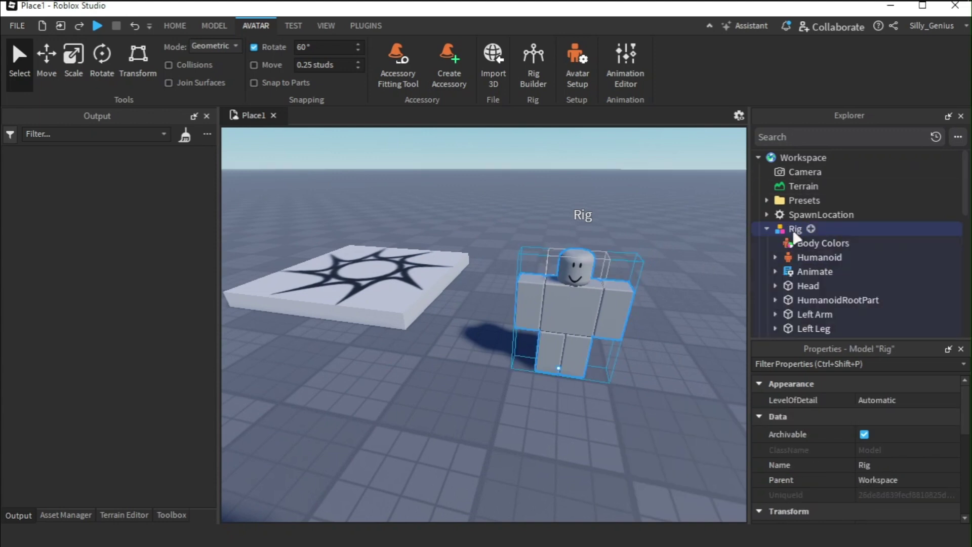
{"action": "left_click", "coordinate": [795, 231]}
{"action": "type", "text": "BOB"}
{"action": "key", "text": "Return"}
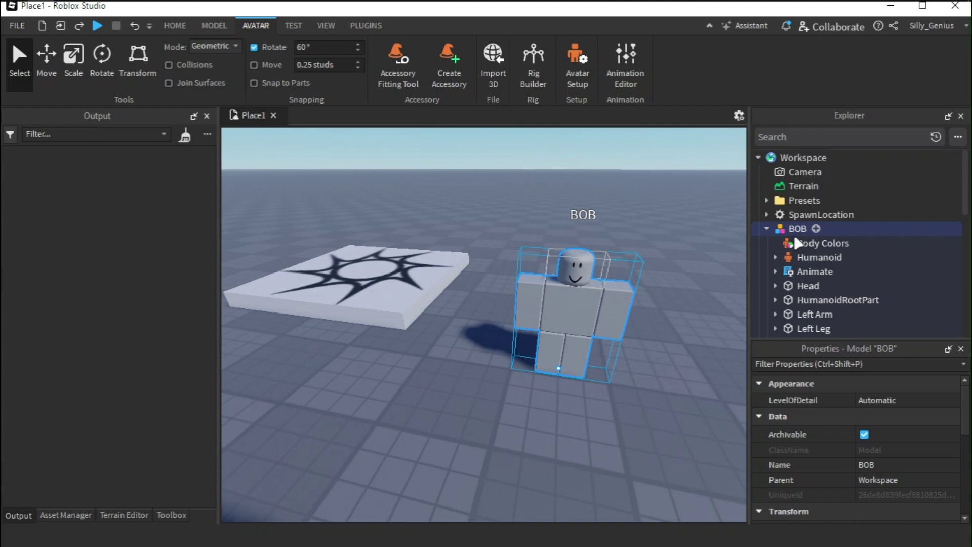
Delete the Body Colors and Animate objects from the BOB model
{"action": "left_click", "coordinate": [805, 243]}
{"action": "left_click", "coordinate": [812, 272], "text": "ctrl"}
{"action": "key", "text": "Delete"}
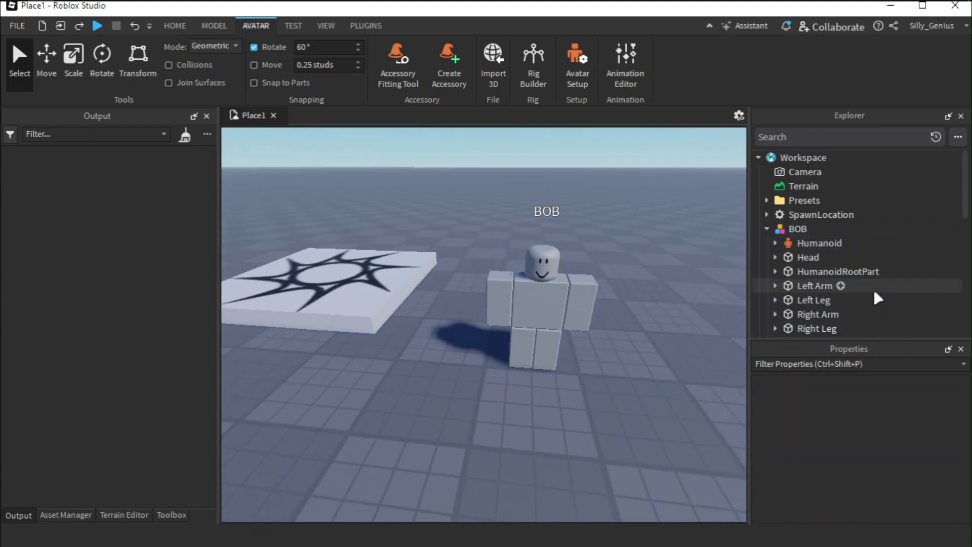
Set the BrickColor of BOB's Torso to Deep orange
{"action": "scroll", "coordinate": [878, 299], "scroll_direction": "down", "scroll_amount": 3}
{"action": "left_click", "coordinate": [808, 244]}
{"action": "left_click", "coordinate": [880, 401]}
{"action": "left_click", "coordinate": [729, 388]}
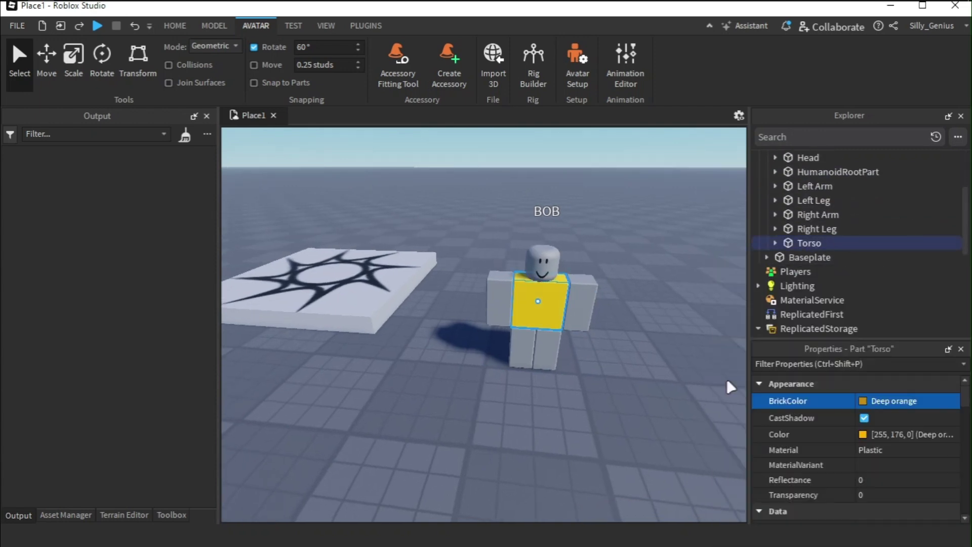
{"action": "left_click", "coordinate": [635, 379]}
{"action": "right_click_drag", "start_coordinate": [635, 379], "coordinate": [635, 379]}
Collapse the BOB model and add a new QuestNPC tag to it
{"action": "scroll", "coordinate": [635, 378], "scroll_direction": "up", "scroll_amount": 3}
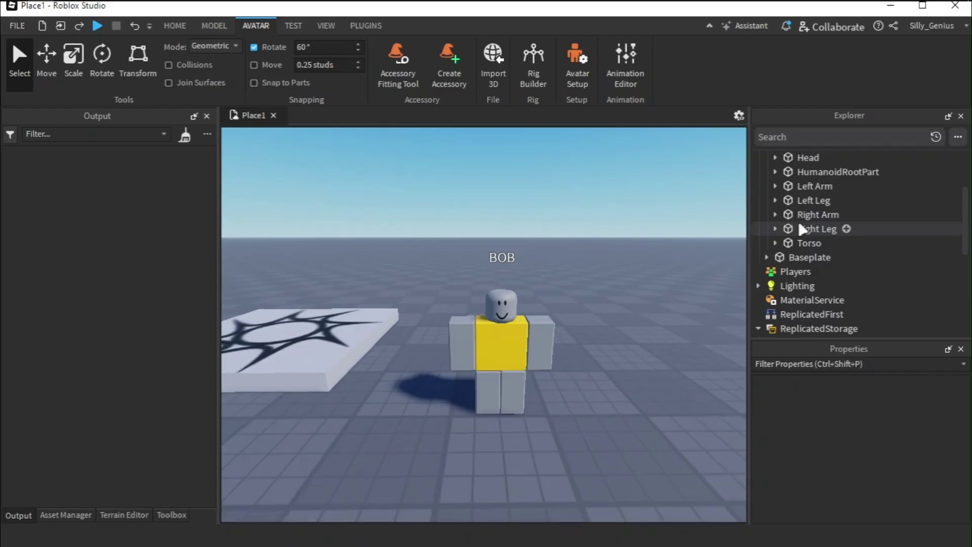
{"action": "scroll", "coordinate": [774, 224], "scroll_direction": "up", "scroll_amount": 3}
{"action": "left_click", "coordinate": [766, 228]}
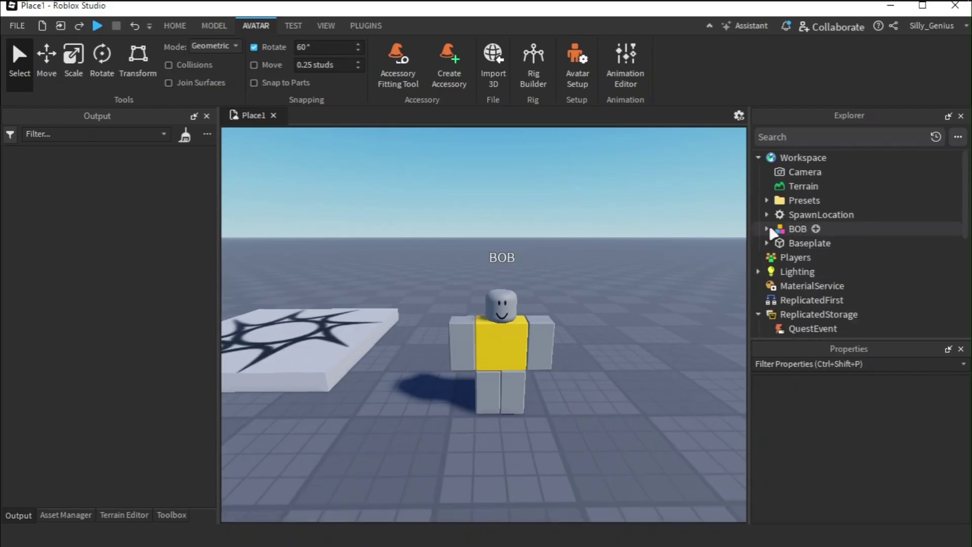
{"action": "left_click", "coordinate": [782, 231]}
{"action": "scroll", "coordinate": [937, 433], "scroll_direction": "down", "scroll_amount": 5}
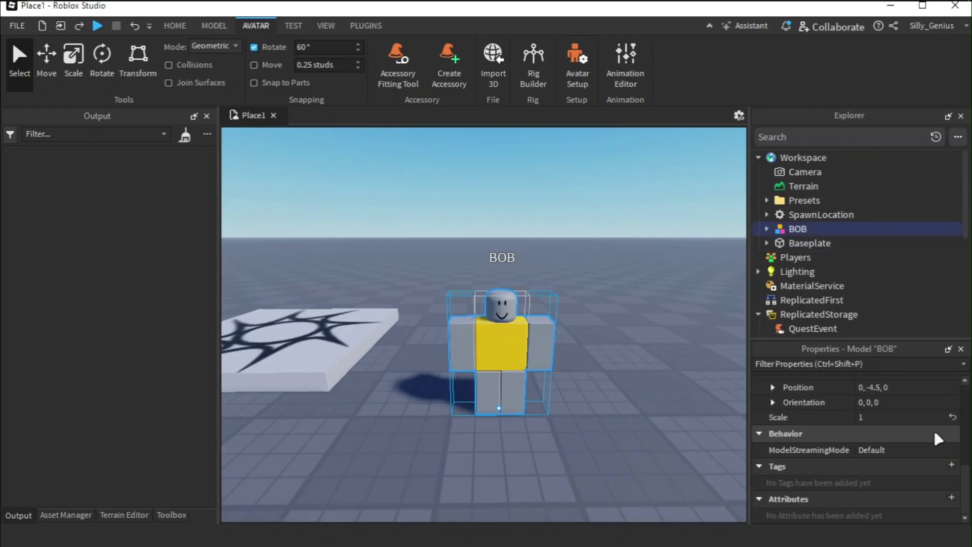
{"action": "left_click", "coordinate": [951, 464]}
{"action": "type", "text": "Qu"}
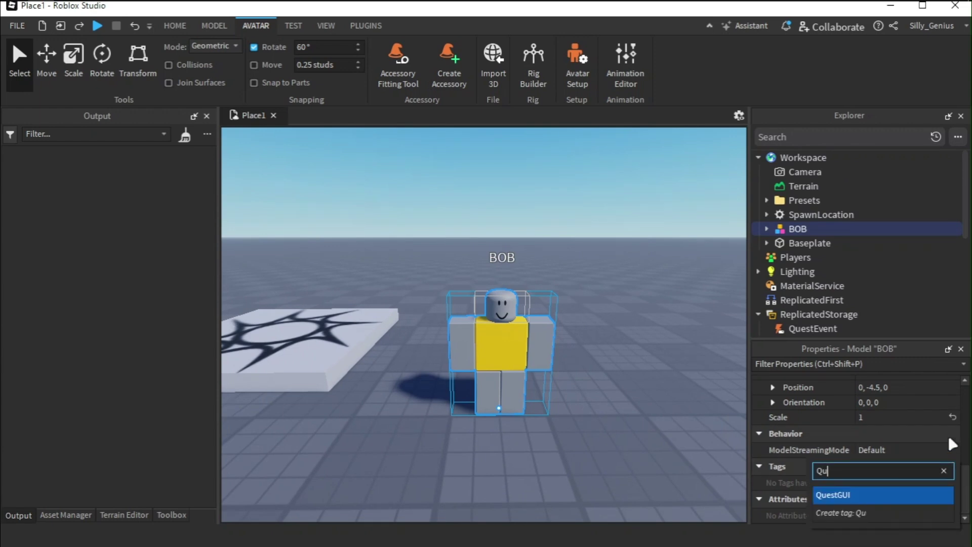
{"action": "type", "text": "estNPC"}
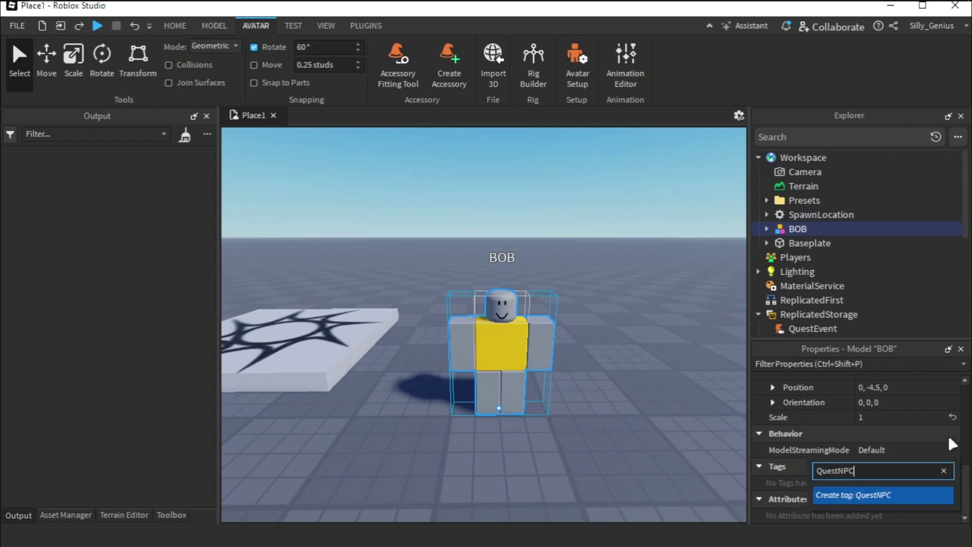
{"action": "key", "text": "Return"}
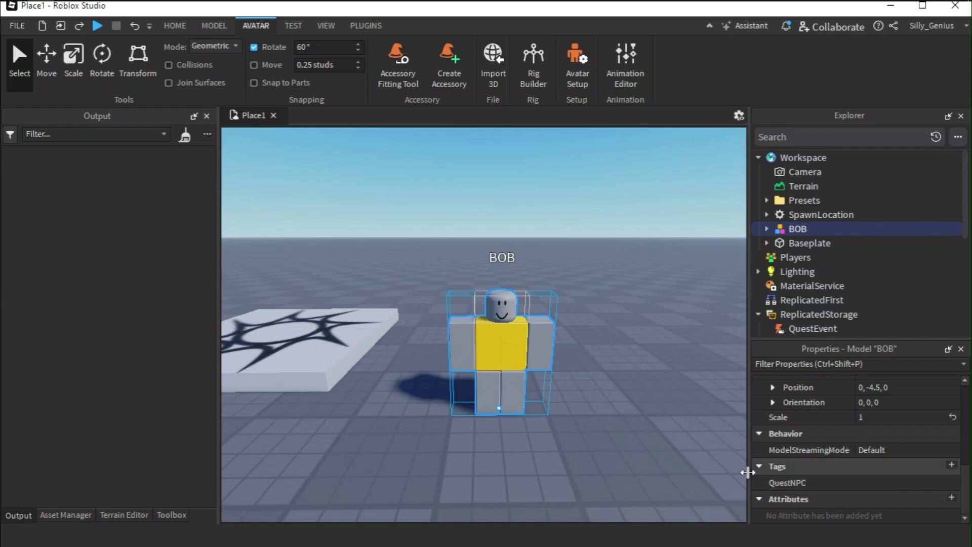
Add two string attributes named Description and QuestTitle to the BOB model
{"action": "left_click", "coordinate": [951, 498]}
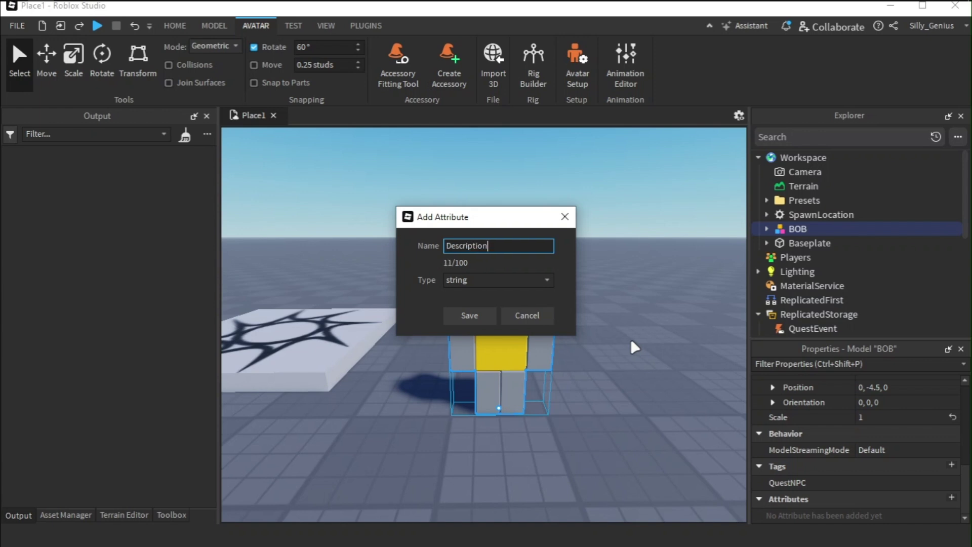
{"action": "left_click", "coordinate": [456, 316]}
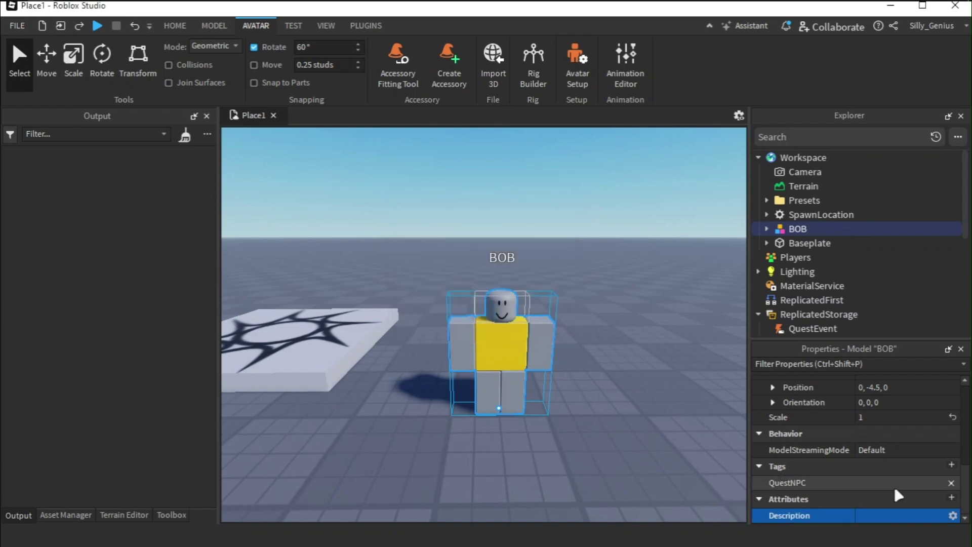
{"action": "left_click", "coordinate": [951, 498]}
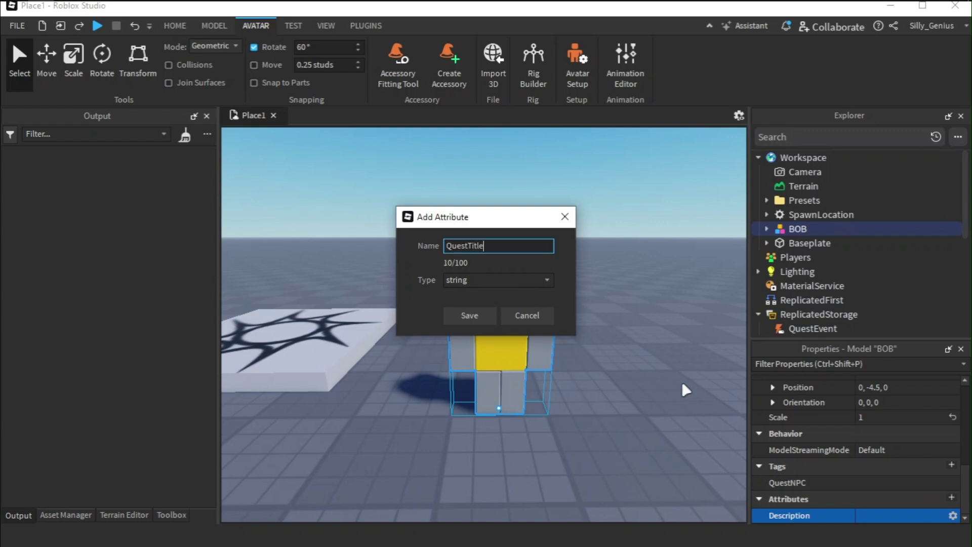
{"action": "left_click", "coordinate": [448, 310]}
Add a number attribute named QuestValue to the BOB model
{"action": "left_click", "coordinate": [951, 483]}
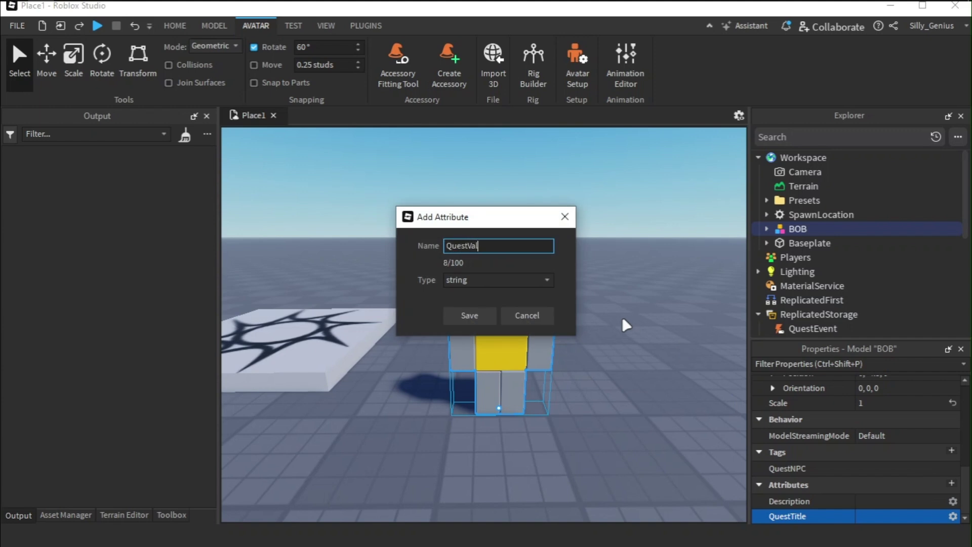
{"action": "left_click", "coordinate": [544, 279]}
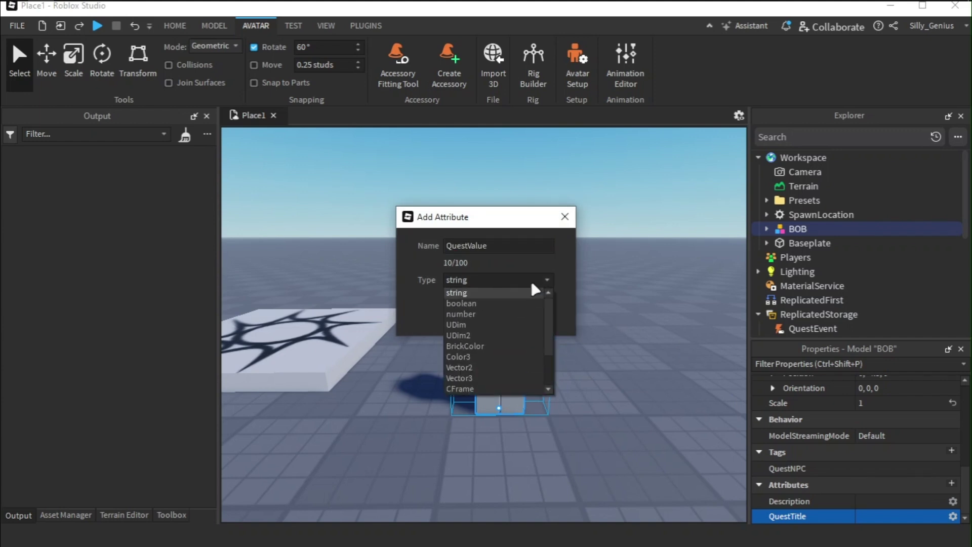
{"action": "left_click", "coordinate": [472, 315]}
{"action": "left_click", "coordinate": [464, 315]}
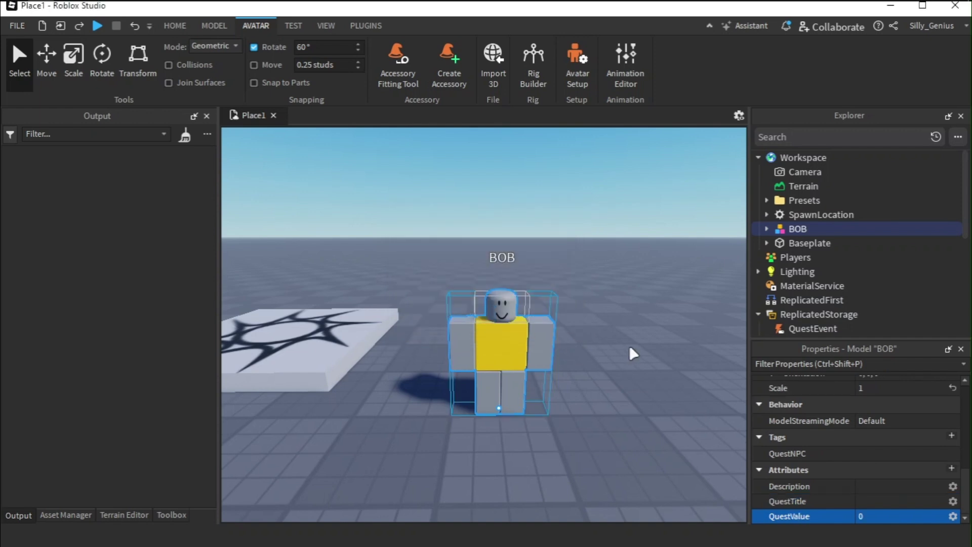
Set BOB's Description attribute to "Hey there. I want you to touch that red part for 5 times to complete this quest"
{"action": "left_click", "coordinate": [866, 487]}
{"action": "right_click_drag", "start_coordinate": [692, 425], "coordinate": [691, 424]}
{"action": "scroll", "coordinate": [690, 425], "scroll_direction": "down", "scroll_amount": 1}
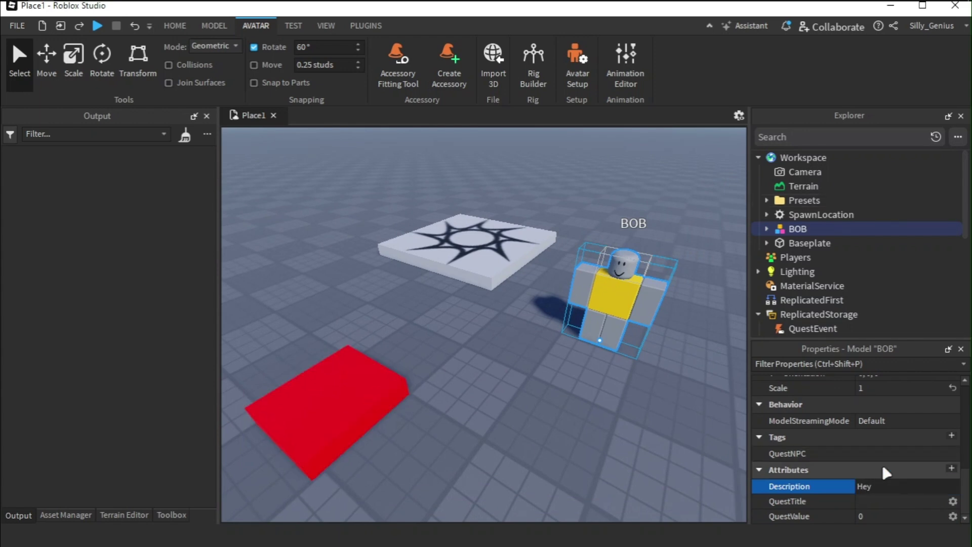
{"action": "type", "text": "Hey there. I want you to touch that red part fo"}
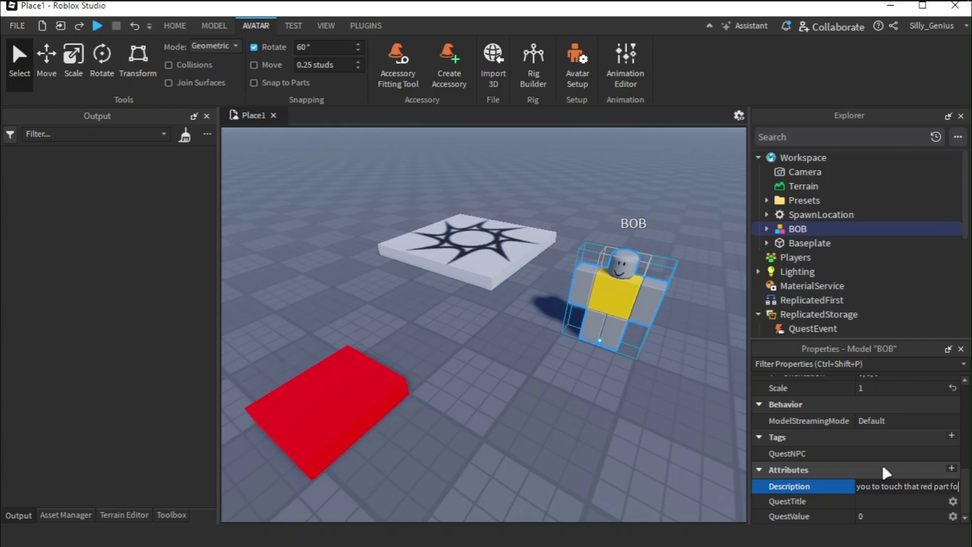
{"action": "type", "text": "r 5 times to complete this quest"}
{"action": "key", "text": "Return"}
Set BOB's QuestTitle attribute to "TouchPart" and the QuestValue attribute to 5
{"action": "left_click", "coordinate": [906, 501]}
{"action": "type", "text": "T"}
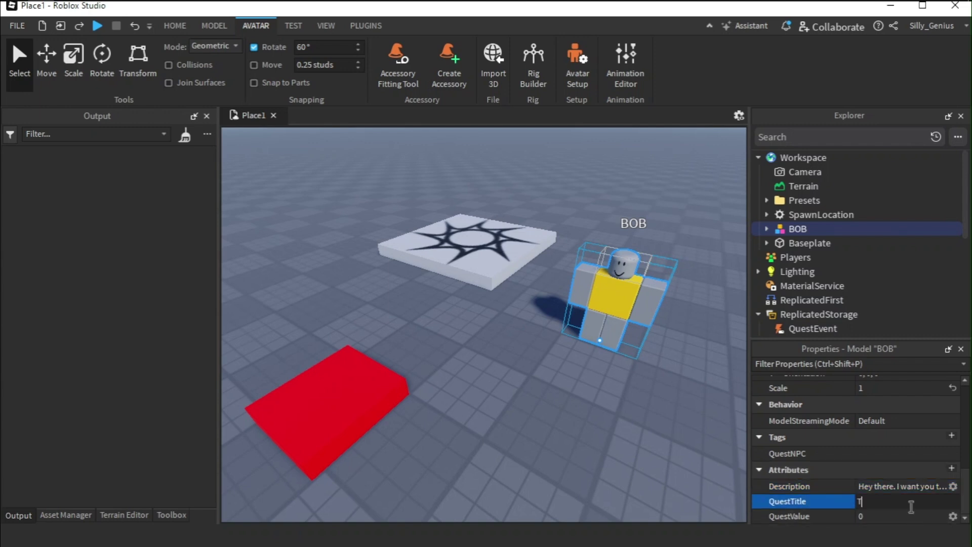
{"action": "type", "text": "ouchPart"}
{"action": "left_click", "coordinate": [889, 516]}
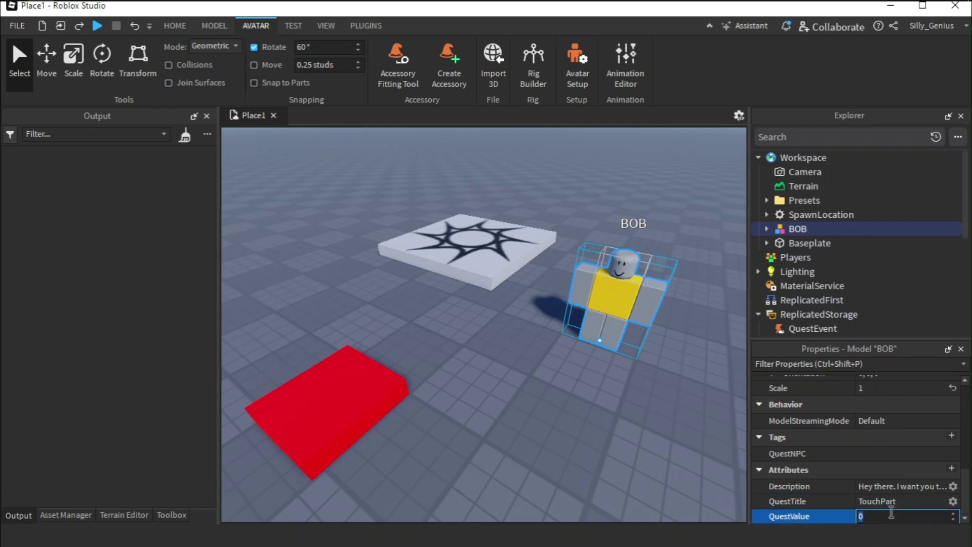
{"action": "type", "text": "5"}
{"action": "key", "text": "Return"}
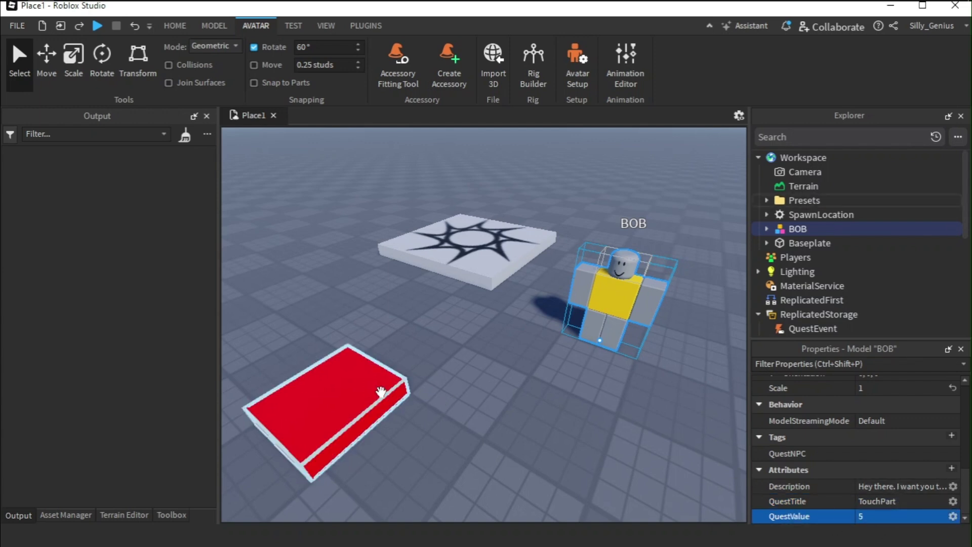
Move TouchPart out of the Presets folder directly into Workspace and delete the Presets folder
{"action": "left_click", "coordinate": [656, 441]}
{"action": "right_click_drag", "start_coordinate": [655, 438], "coordinate": [531, 319]}
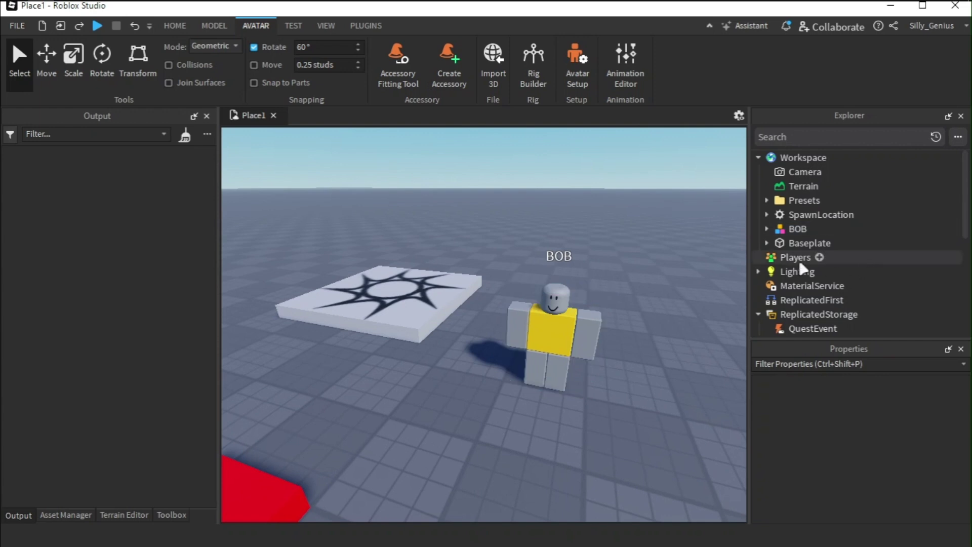
{"action": "right_click_drag", "start_coordinate": [582, 354], "coordinate": [498, 363]}
{"action": "left_click", "coordinate": [795, 200]}
{"action": "left_click", "coordinate": [767, 200]}
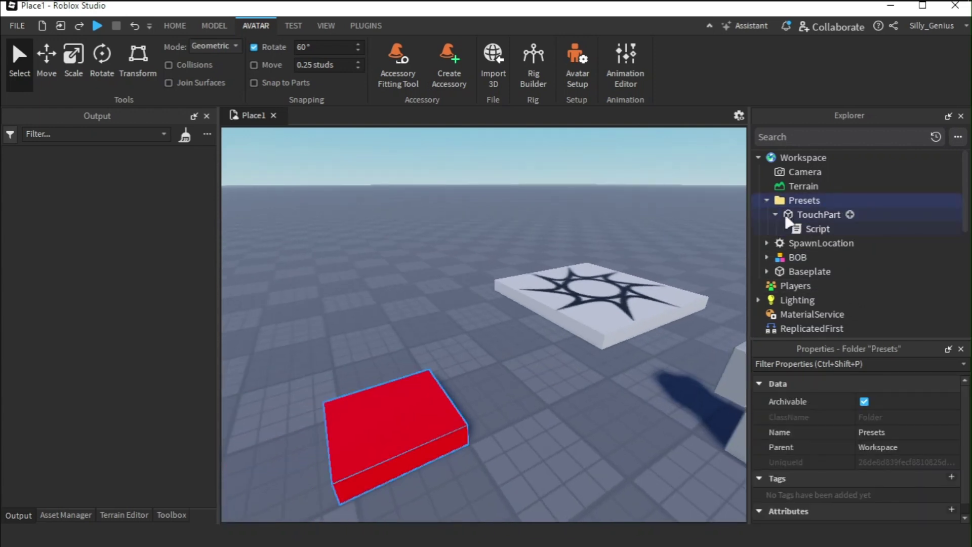
{"action": "left_click_drag", "start_coordinate": [812, 214], "coordinate": [802, 159]}
{"action": "left_click_drag", "start_coordinate": [799, 214], "coordinate": [796, 158]}
{"action": "left_click", "coordinate": [794, 199]}
{"action": "key", "text": "Delete"}
{"action": "left_click", "coordinate": [766, 243]}
{"action": "left_click", "coordinate": [776, 243]}
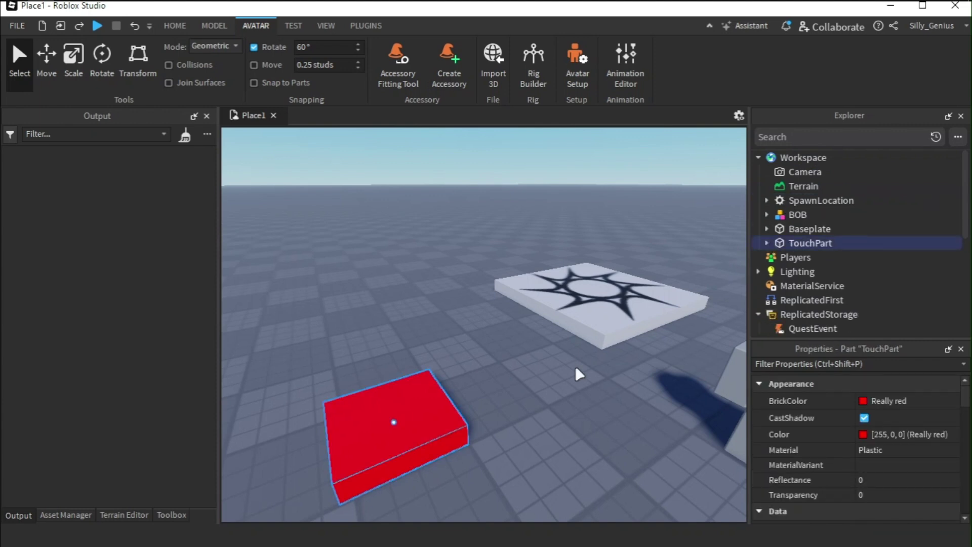
Examine how TouchPart's script requires QuestTrackerModule and calls TrackerModule:Track for "TouchPart", and close the script
{"action": "left_click", "coordinate": [580, 420]}
{"action": "left_click", "coordinate": [445, 403]}
{"action": "left_click", "coordinate": [766, 243]}
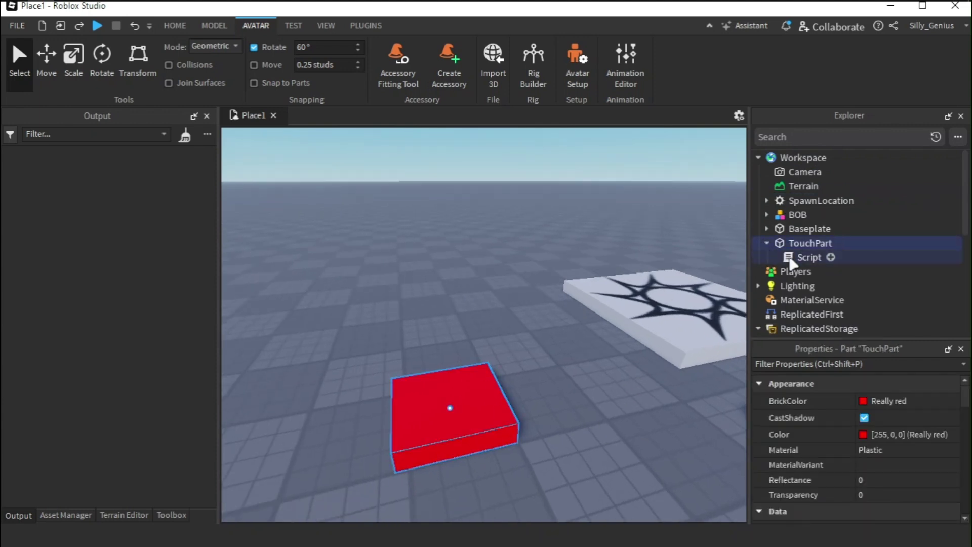
{"action": "double_click", "coordinate": [800, 257]}
{"action": "left_click", "coordinate": [304, 202]}
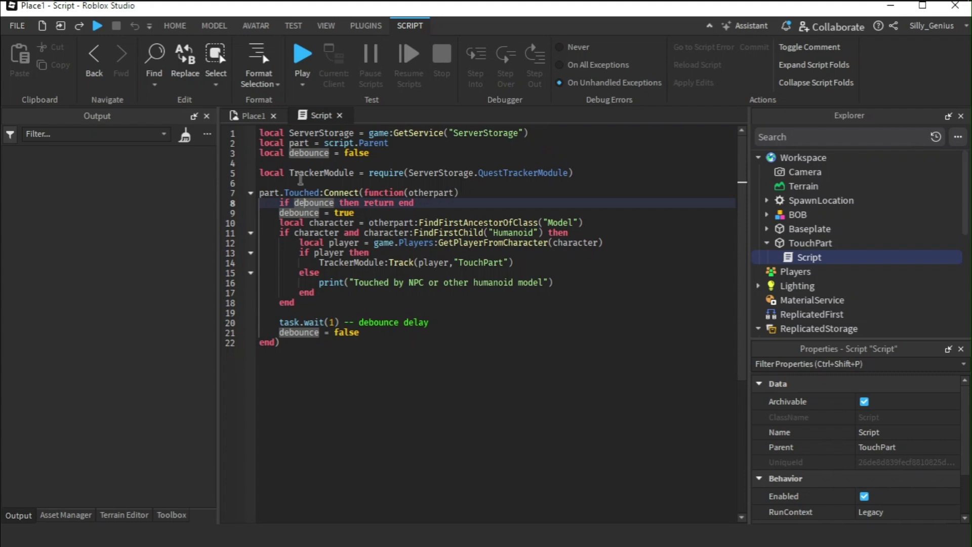
{"action": "left_click", "coordinate": [299, 174]}
{"action": "left_click_drag", "start_coordinate": [261, 174], "coordinate": [600, 173]}
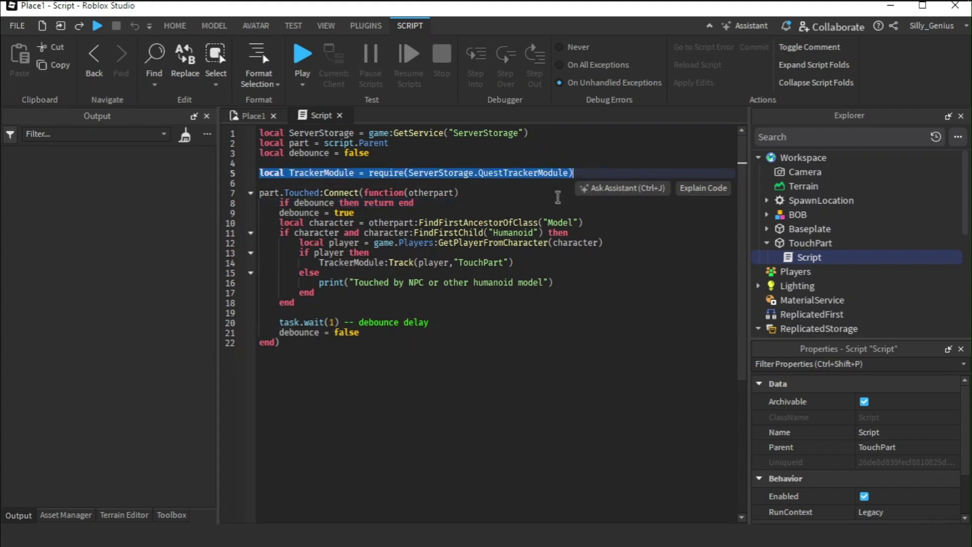
{"action": "left_click", "coordinate": [522, 204]}
{"action": "scroll", "coordinate": [871, 241], "scroll_direction": "down", "scroll_amount": 3}
{"action": "scroll", "coordinate": [871, 242], "scroll_direction": "down", "scroll_amount": 1}
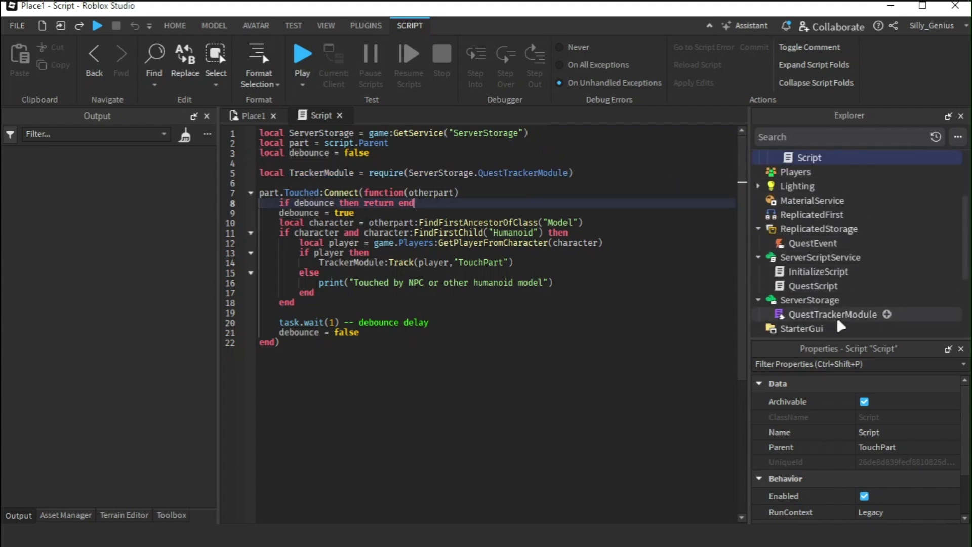
{"action": "left_click_drag", "start_coordinate": [319, 262], "coordinate": [514, 262]}
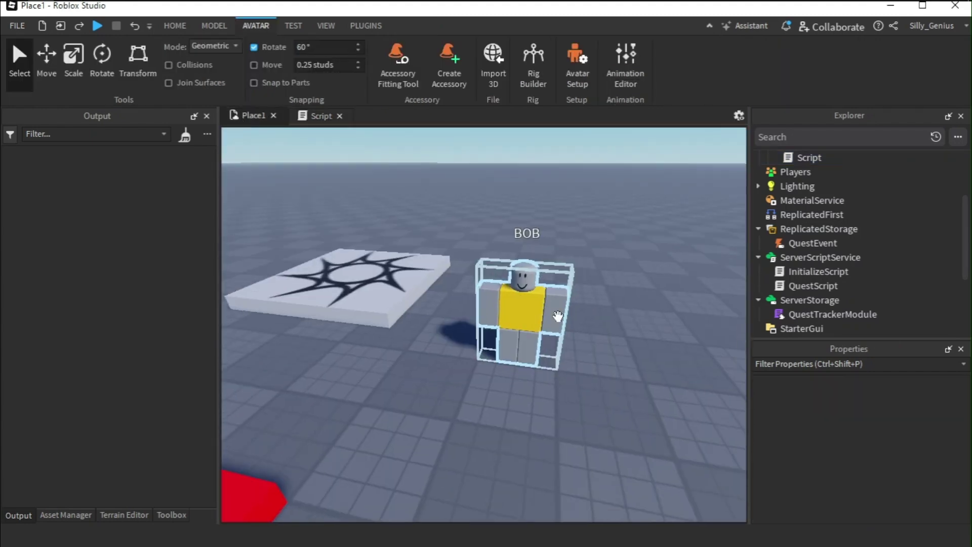
{"action": "scroll", "coordinate": [557, 316], "scroll_direction": "down", "scroll_amount": 3}
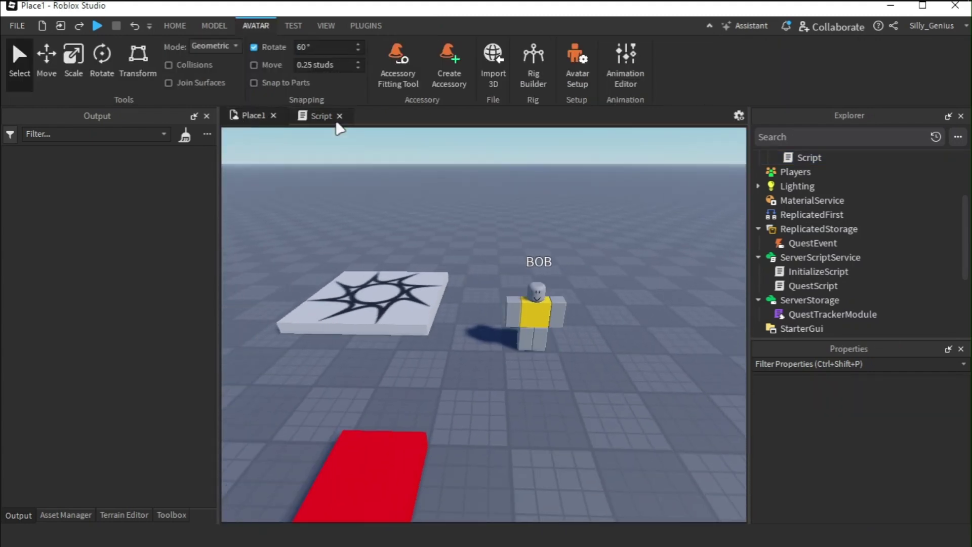
{"action": "left_click", "coordinate": [339, 116]}
Start a playtest of the place and hide the in-game chat window
{"action": "scroll", "coordinate": [860, 253], "scroll_direction": "down", "scroll_amount": 3}
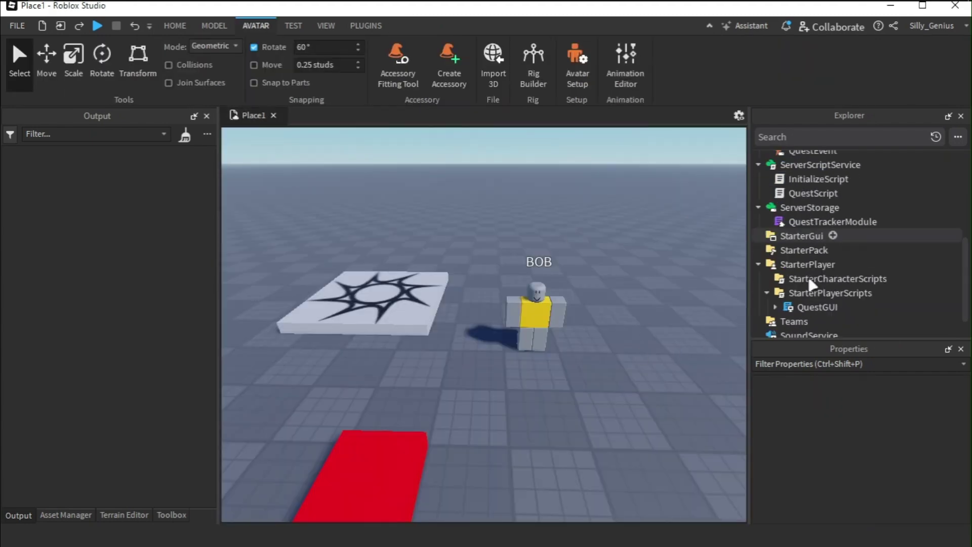
{"action": "left_click", "coordinate": [775, 273]}
{"action": "left_click", "coordinate": [95, 26]}
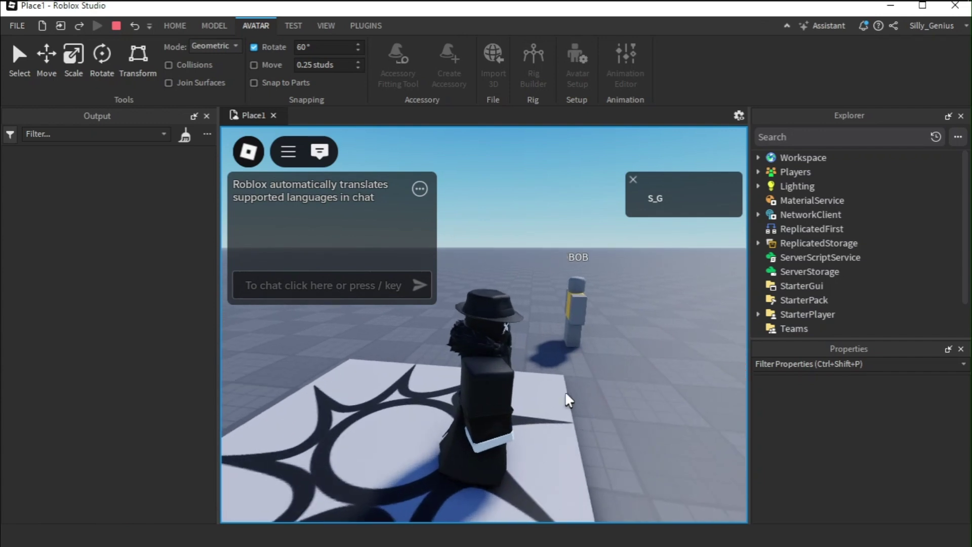
{"action": "left_click", "coordinate": [320, 151]}
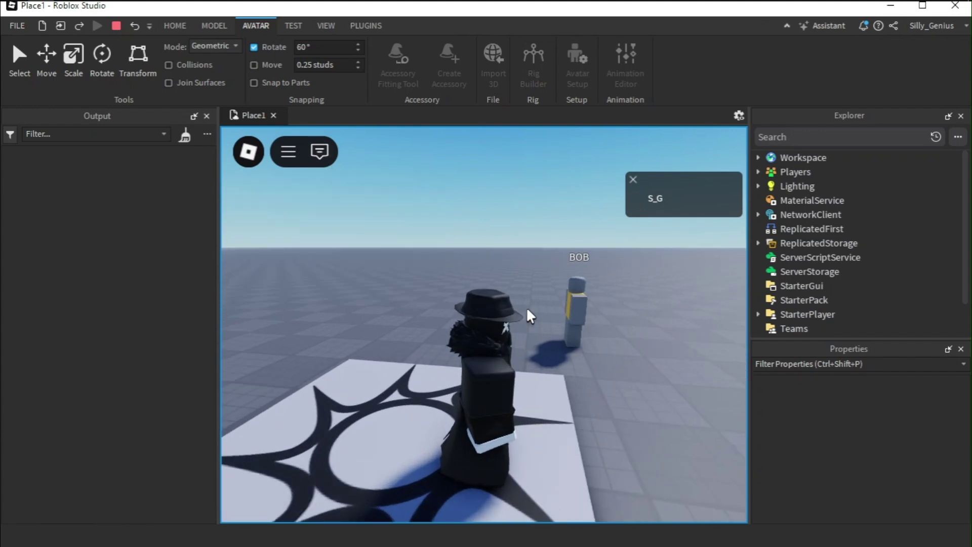
Walk the character to BOB, bring up his quest dialog and reject the quest
{"action": "key", "text": "w"}
{"action": "right_click_drag", "start_coordinate": [594, 403], "coordinate": [595, 405]}
{"action": "left_click", "coordinate": [595, 409]}
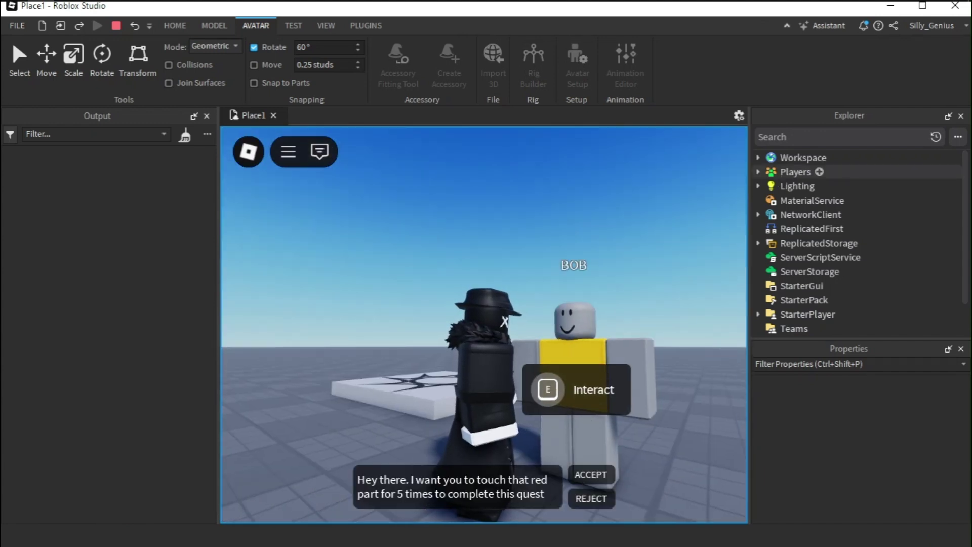
{"action": "left_click", "coordinate": [590, 498]}
Interact with BOB again and accept his quest to touch the red part
{"action": "key", "text": "s"}
{"action": "key", "text": "w"}
{"action": "key", "text": "e"}
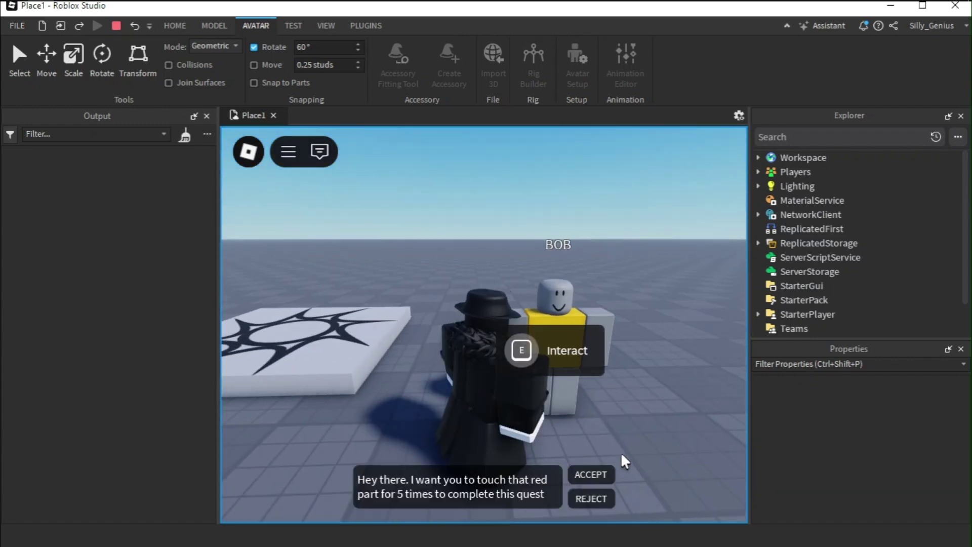
{"action": "key", "text": "a"}
{"action": "key", "text": "d"}
{"action": "key", "text": "e"}
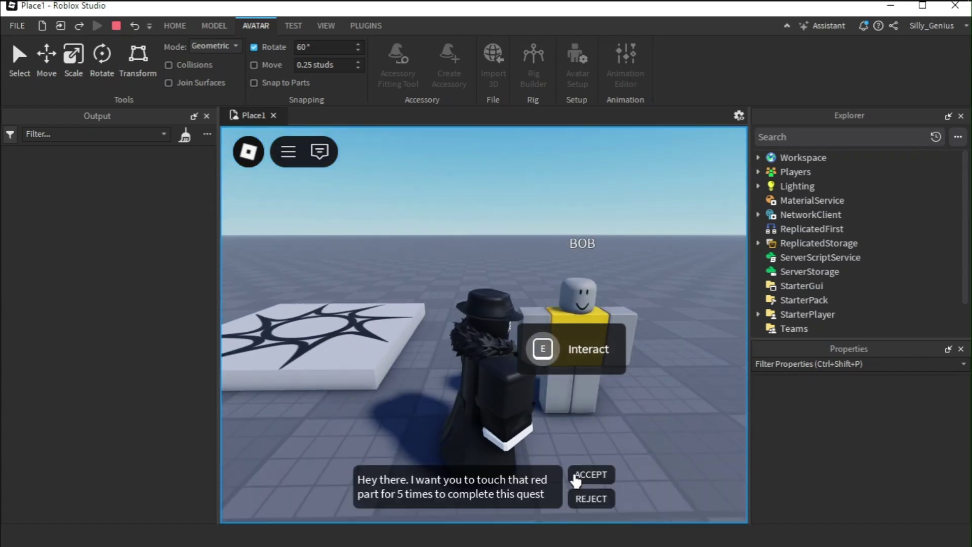
{"action": "left_click", "coordinate": [577, 475]}
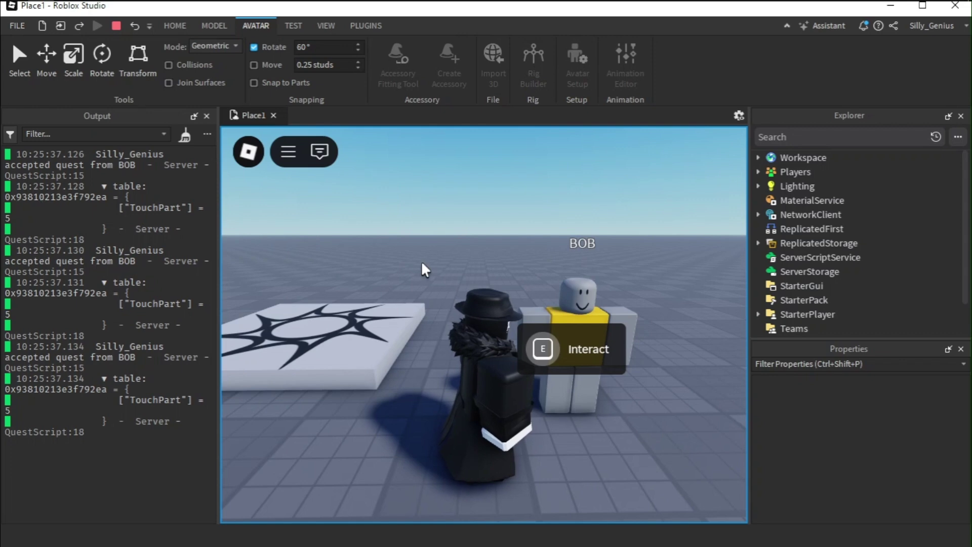
Display the player object's TouchPart attribute and repeatedly walk the character onto the red part to complete the quest
{"action": "left_click", "coordinate": [758, 172]}
{"action": "left_click", "coordinate": [783, 188]}
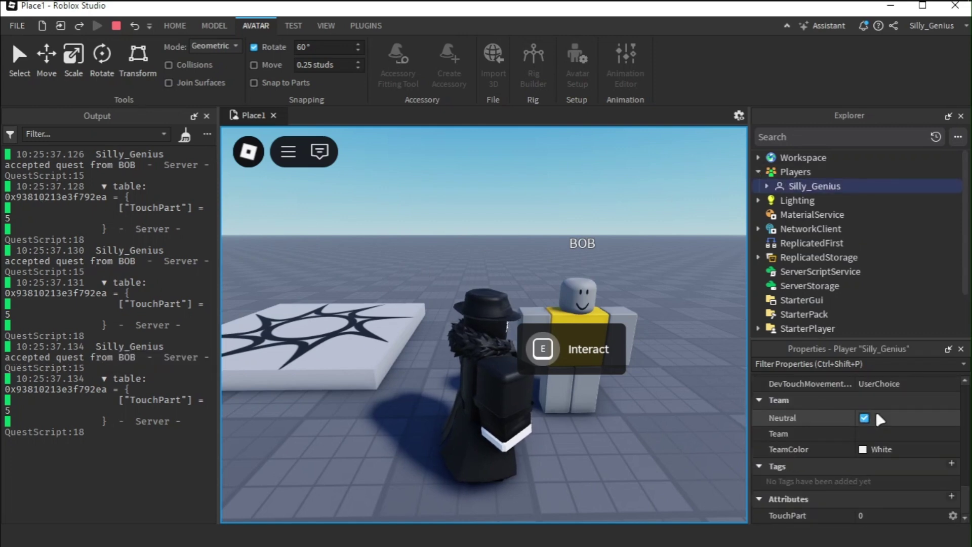
{"action": "right_click_drag", "start_coordinate": [526, 455], "coordinate": [530, 447]}
{"action": "key", "text": "w"}
{"action": "key", "text": "s"}
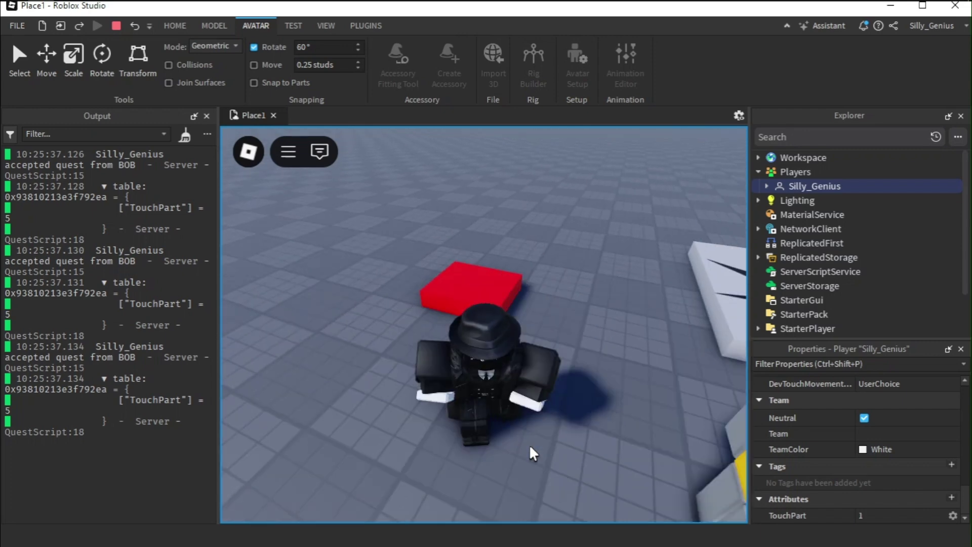
{"action": "key", "text": "w"}
{"action": "right_click_drag", "start_coordinate": [584, 381], "coordinate": [585, 381]}
{"action": "key", "text": "s"}
{"action": "key", "text": "w"}
{"action": "key", "text": "s"}
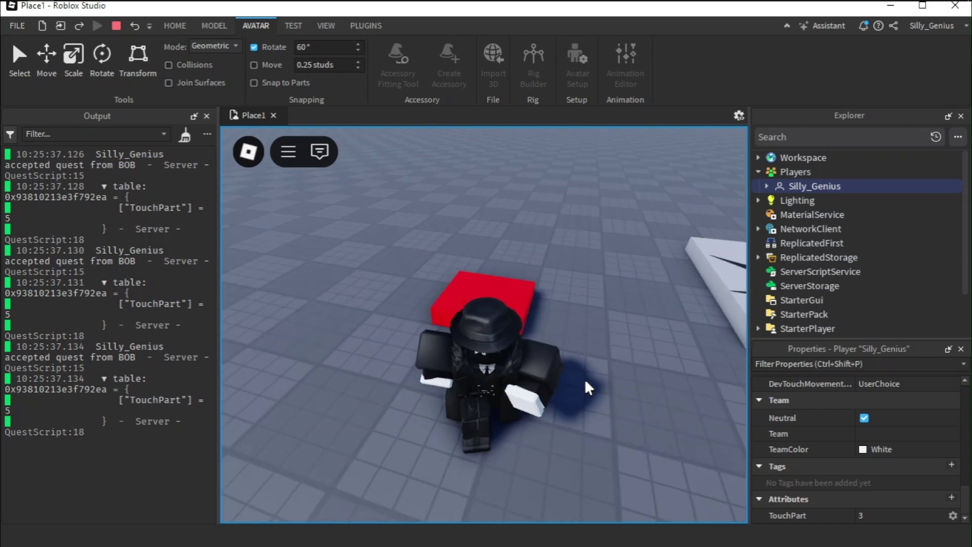
{"action": "key", "text": "w"}
{"action": "key", "text": "s"}
{"action": "key", "text": "w"}
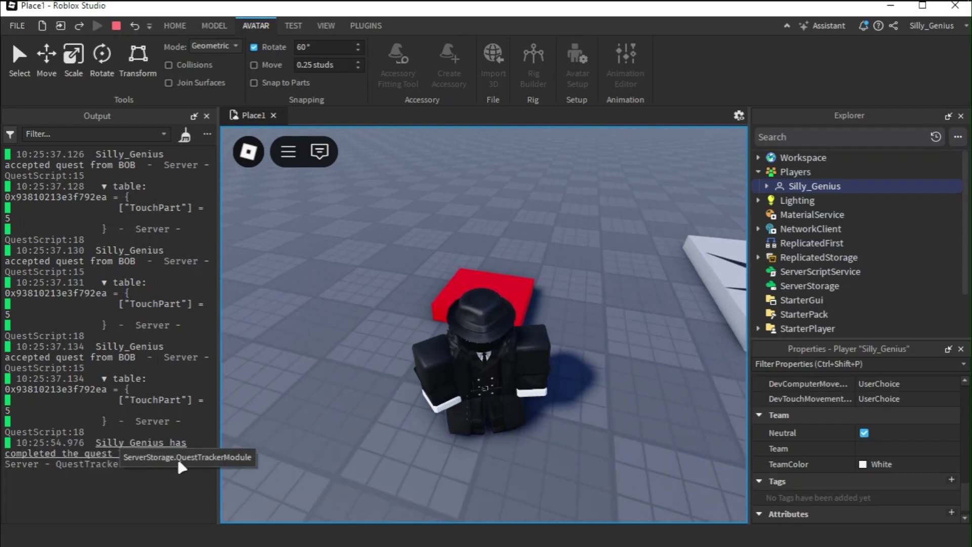
Walk the character away from the red part, turn the view towards BOB and stop the playtest
{"action": "key", "text": "w"}
{"action": "right_click_drag", "start_coordinate": [667, 405], "coordinate": [665, 404]}
{"action": "key", "text": "s"}
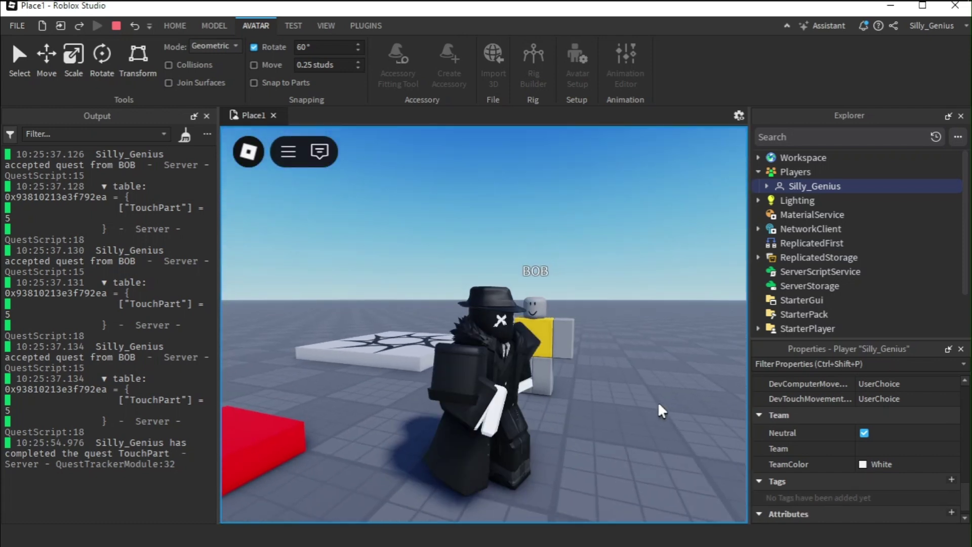
{"action": "left_click", "coordinate": [116, 25]}
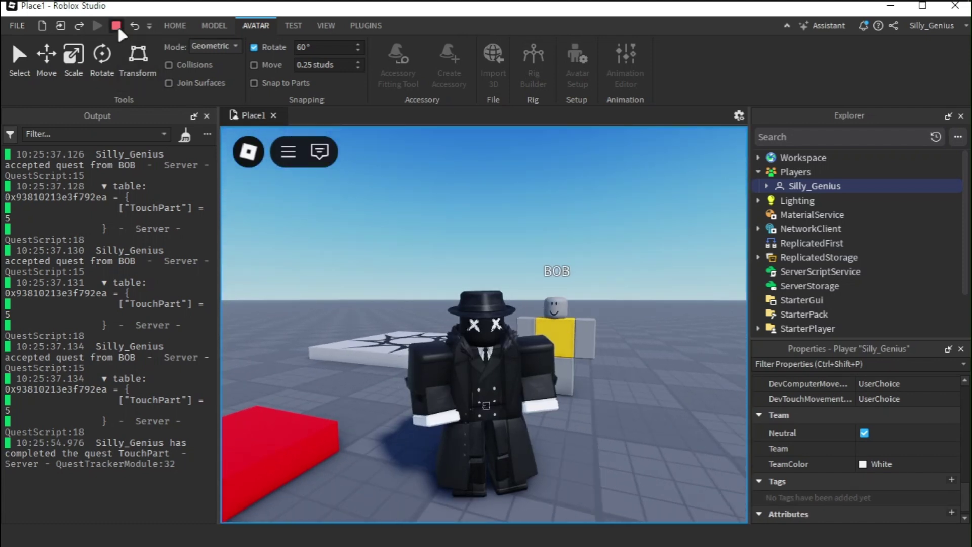